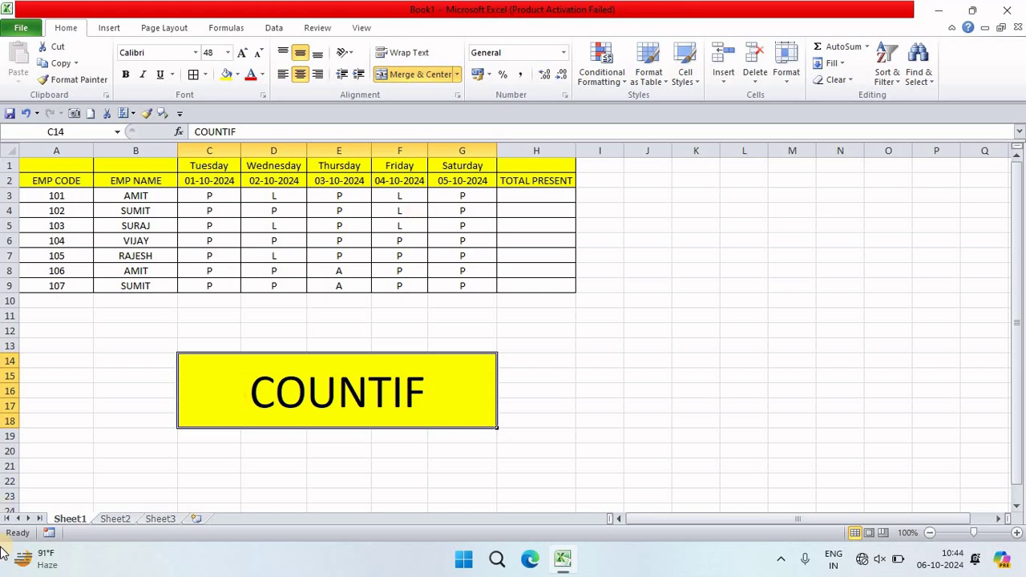
- Highlight the employee names in column B and employee 101's attendance in C3:G3
left_click(102, 333)
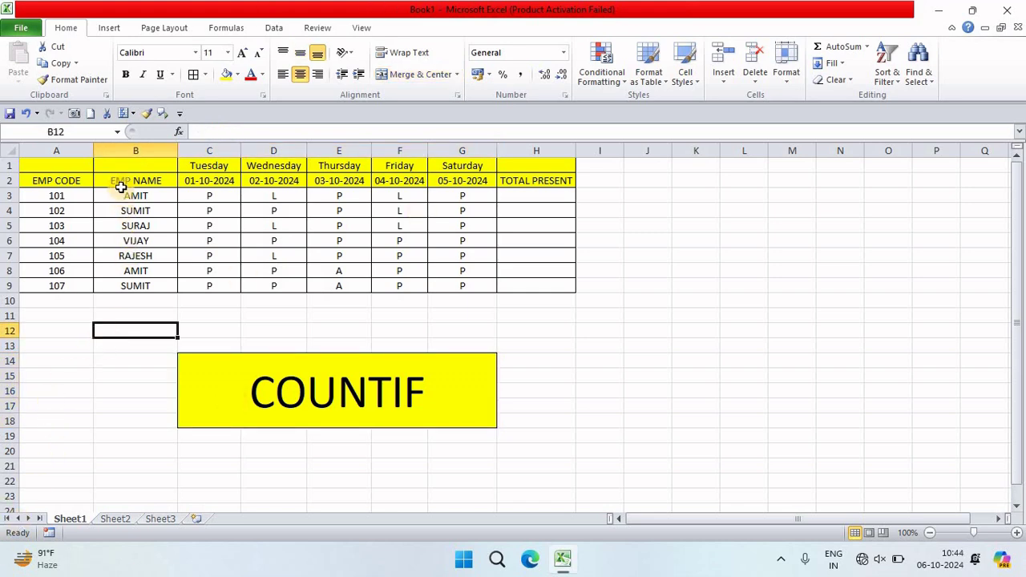
left_click_drag(120, 187, 128, 286)
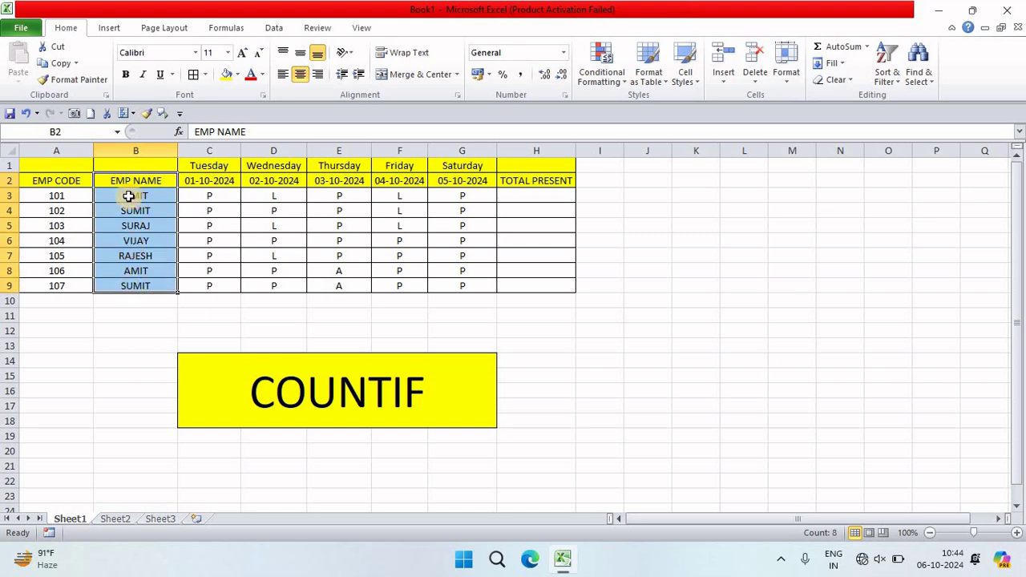
left_click_drag(224, 196, 453, 191)
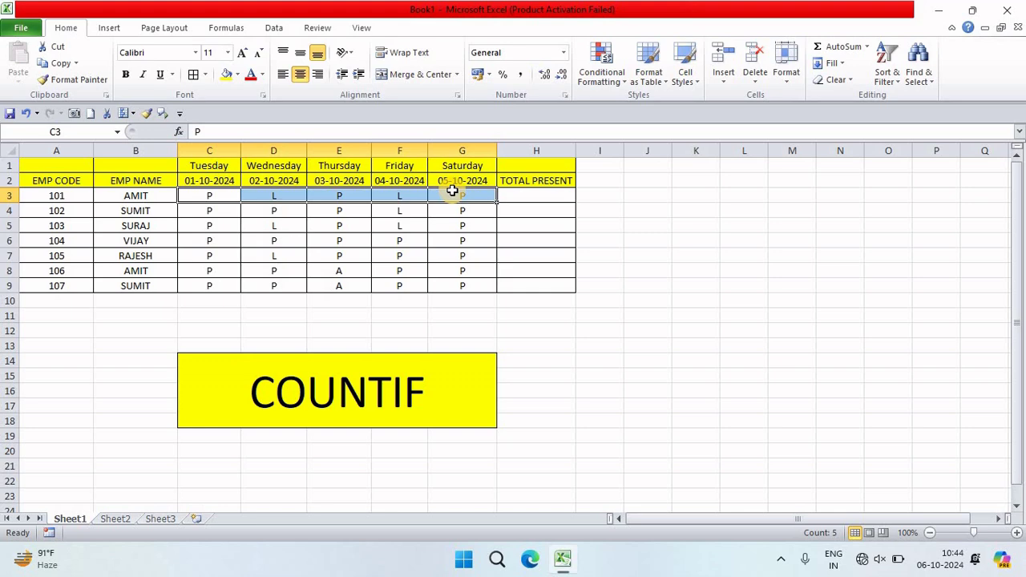
left_click(337, 240)
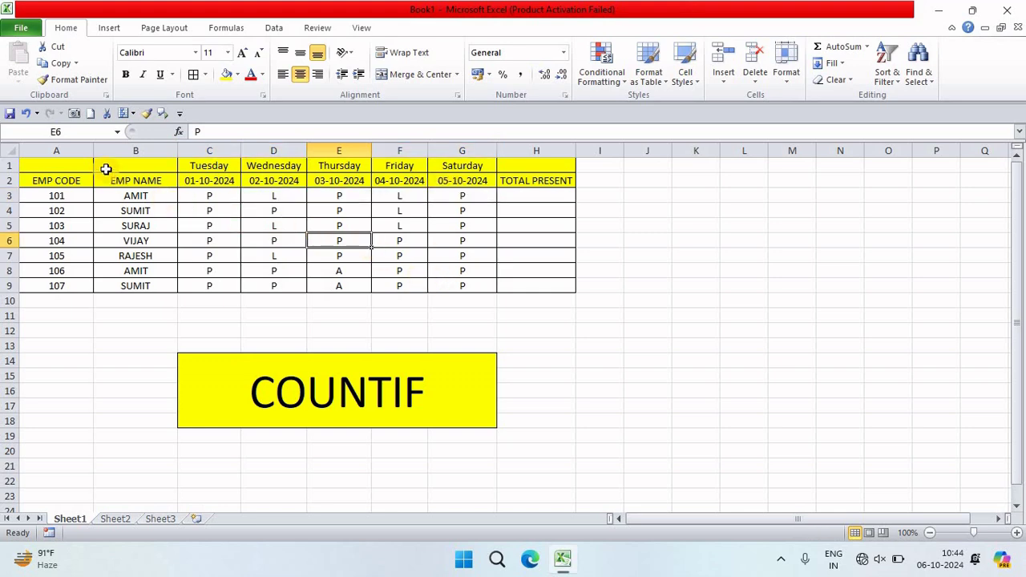
left_click_drag(105, 169, 468, 258)
left_click(399, 286)
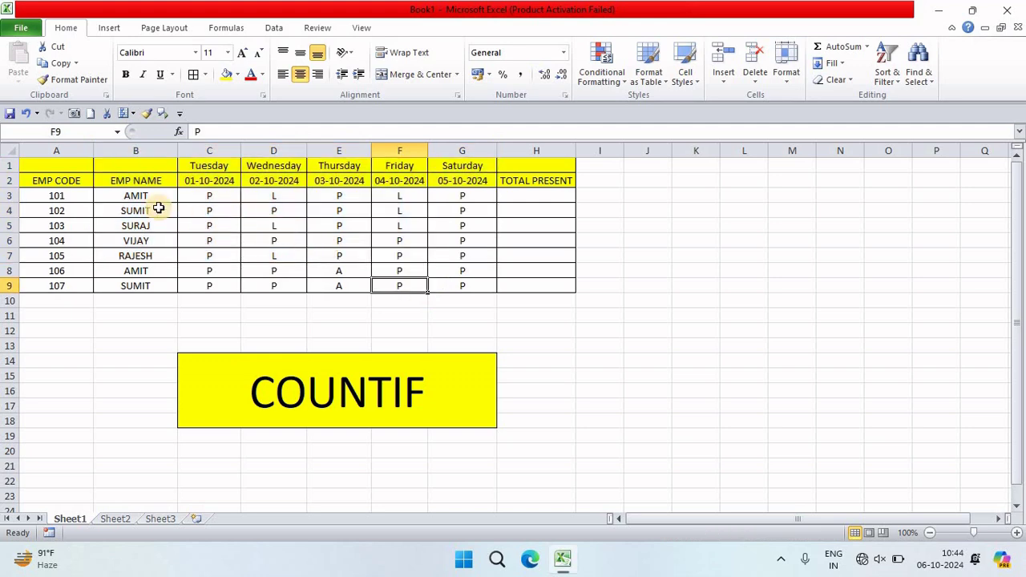
left_click_drag(138, 196, 449, 197)
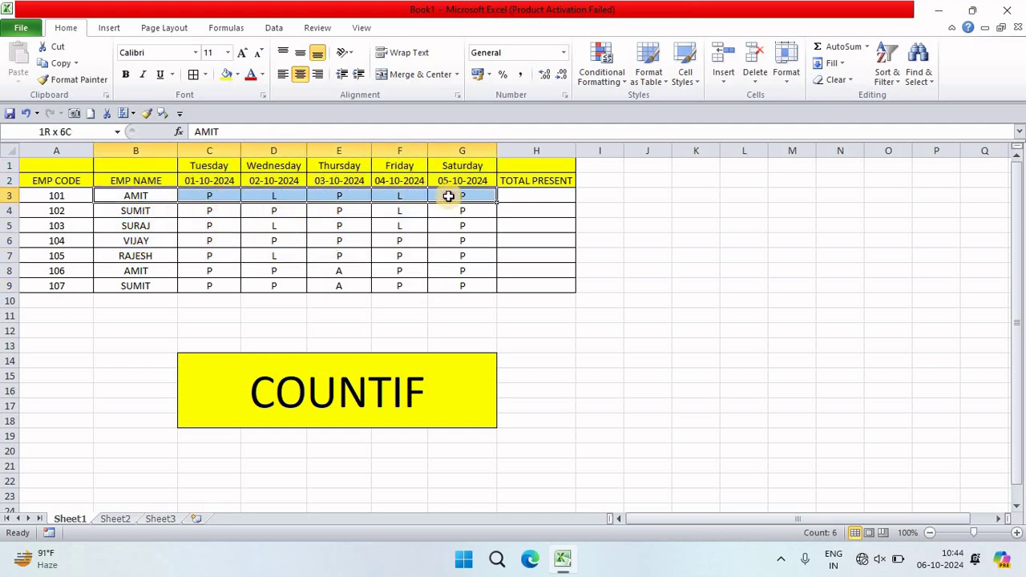
- Select H3, the TOTAL PRESENT cell for employee 101
left_click(207, 196)
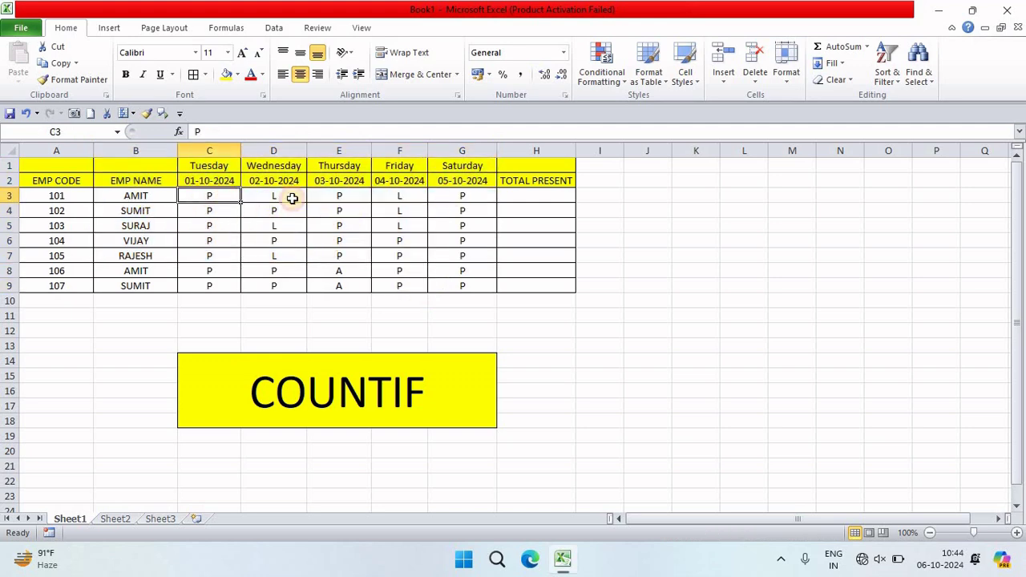
left_click(339, 195)
left_click(461, 196)
left_click(512, 193)
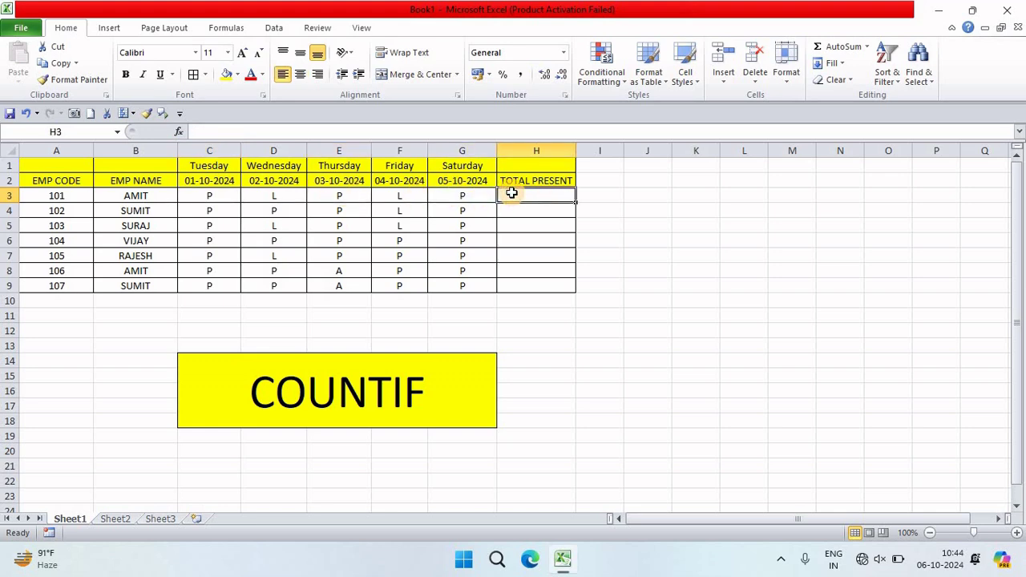
- Enter =COUNTIF(C3:G3,"P") in H3, giving employee 101 a total present of 3
type("=")
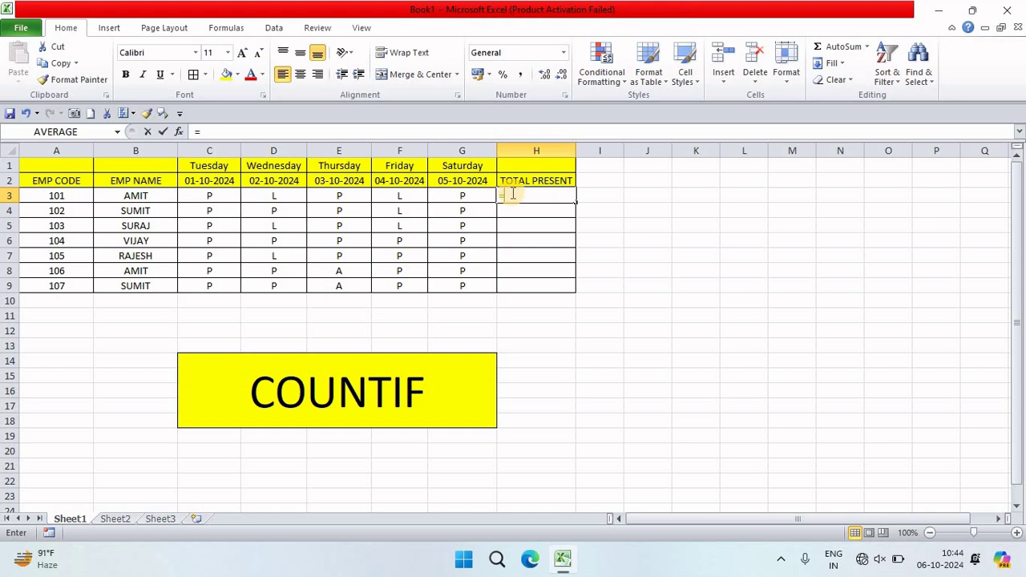
type("COUNT")
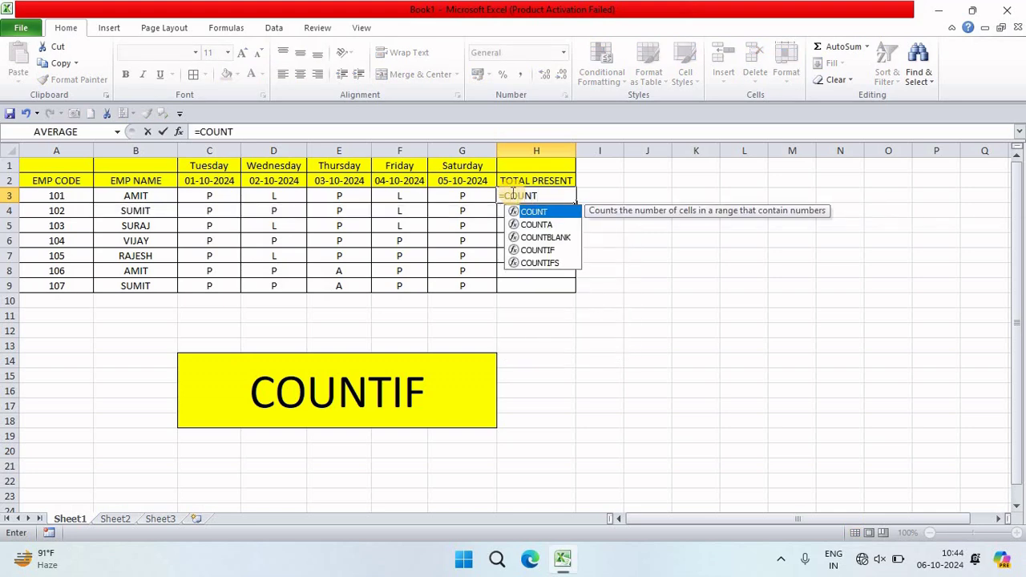
key("Down")
key("Down")
key("Down")
key("Tab")
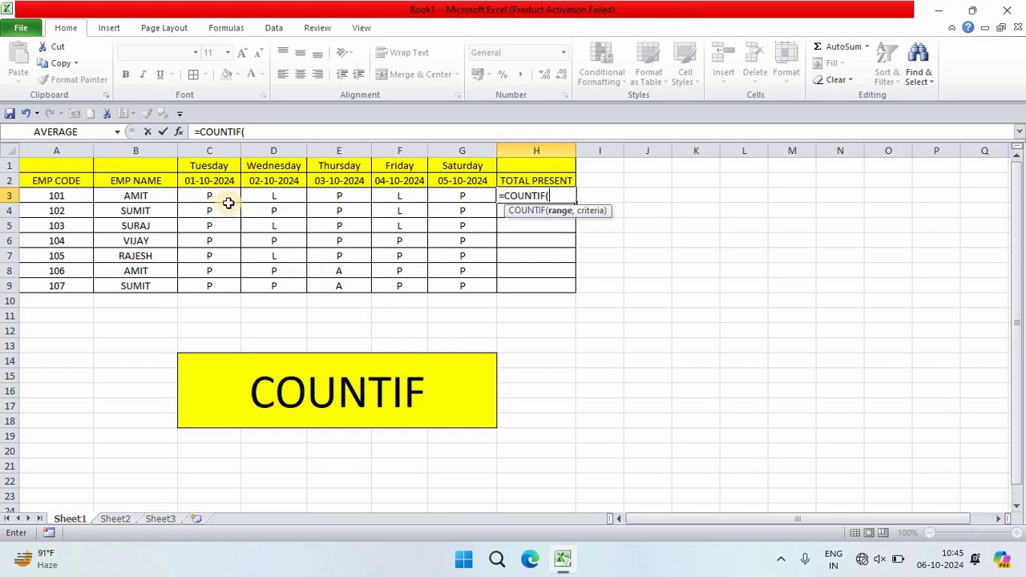
left_click_drag(199, 195, 443, 200)
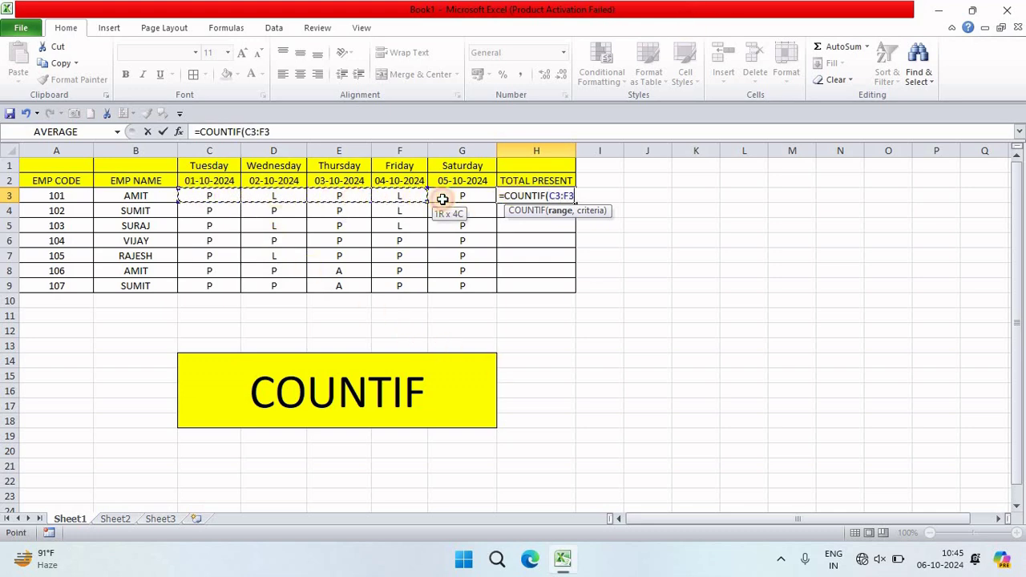
type(",")
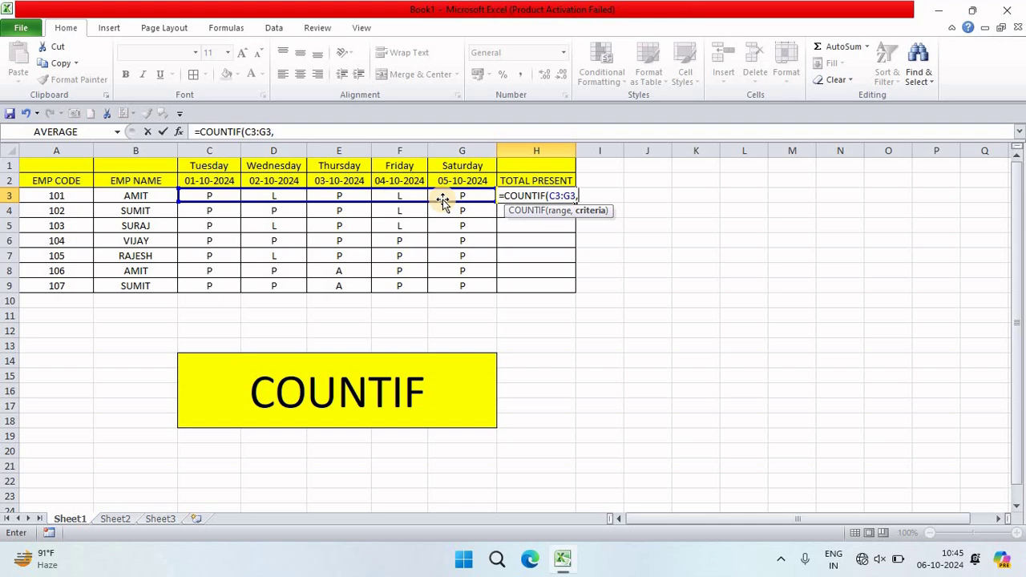
type("\"")
type("P")
type("\")")
key("Return")
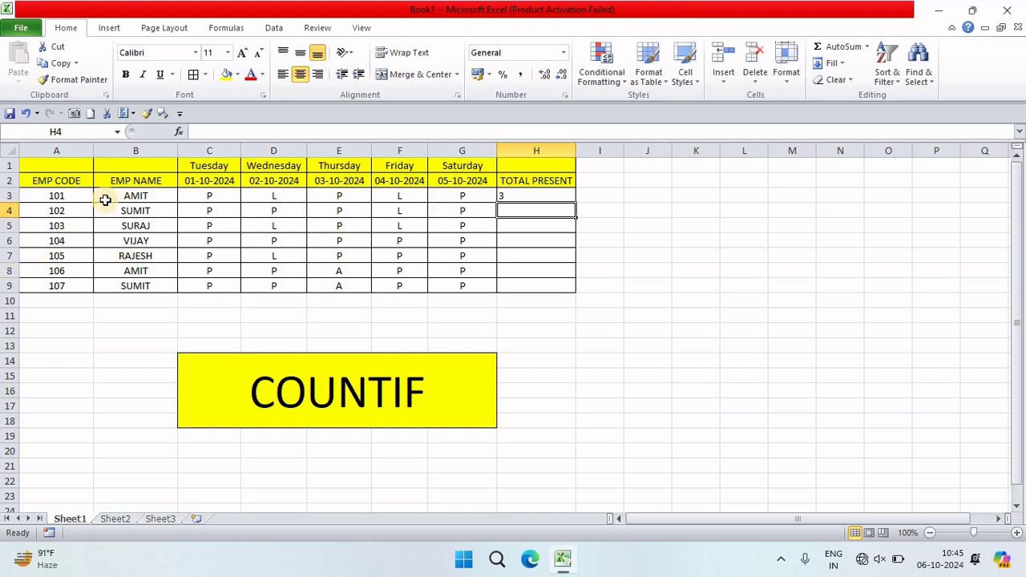
- Copy H3's COUNTIF formula down to H9, giving totals 3, 4, 3, 5, 4, 4, 4
left_click_drag(126, 196, 425, 196)
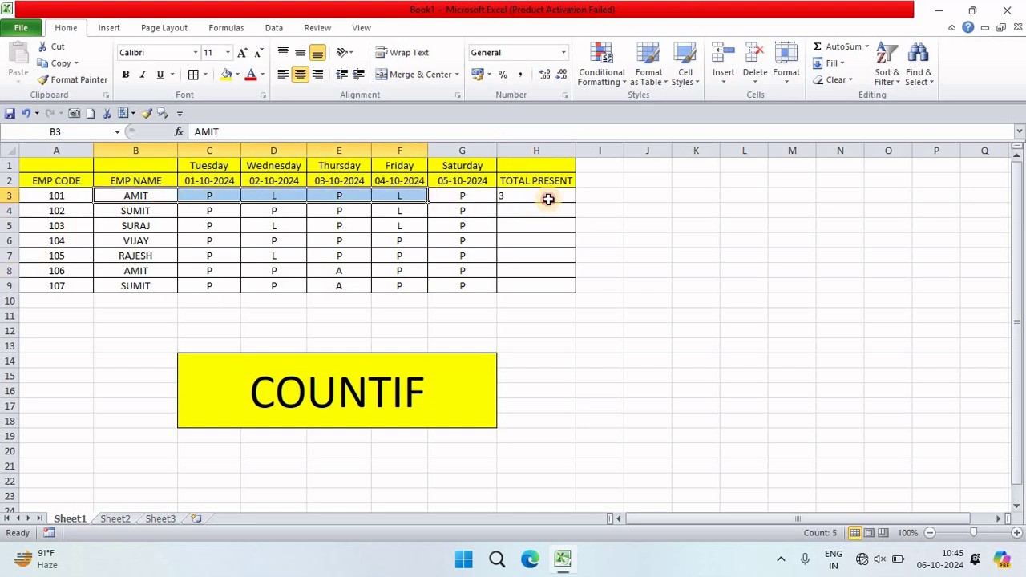
left_click(550, 197)
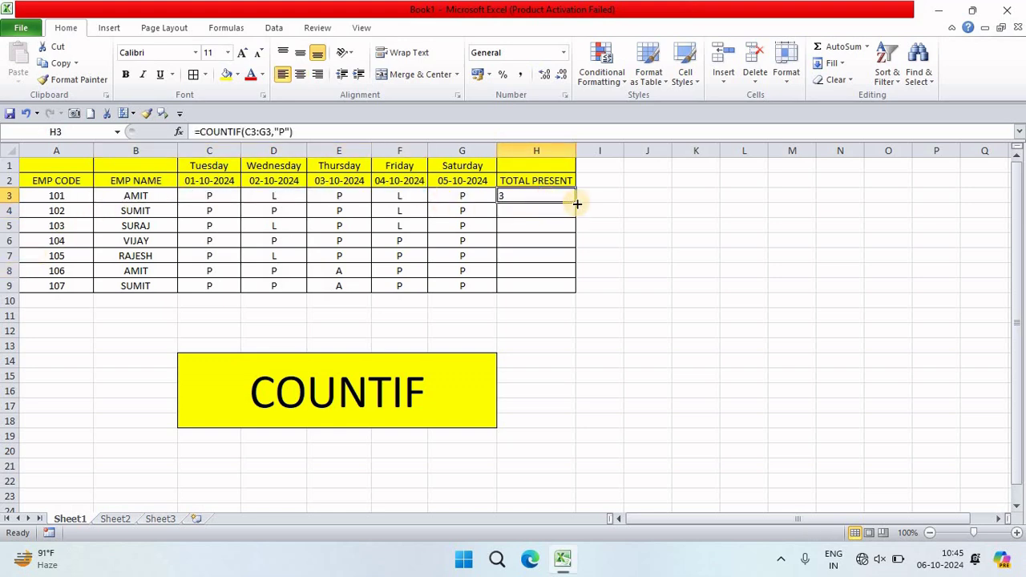
double_click(575, 203)
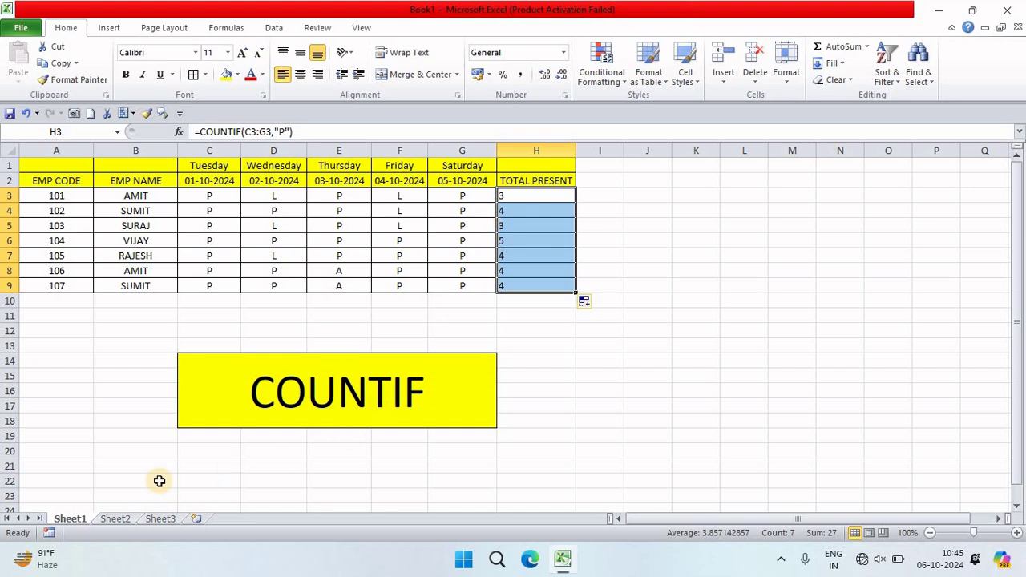
- Switch to Sheet2 and highlight the entries of the COLOR list in column A
left_click(115, 519)
left_click(141, 333)
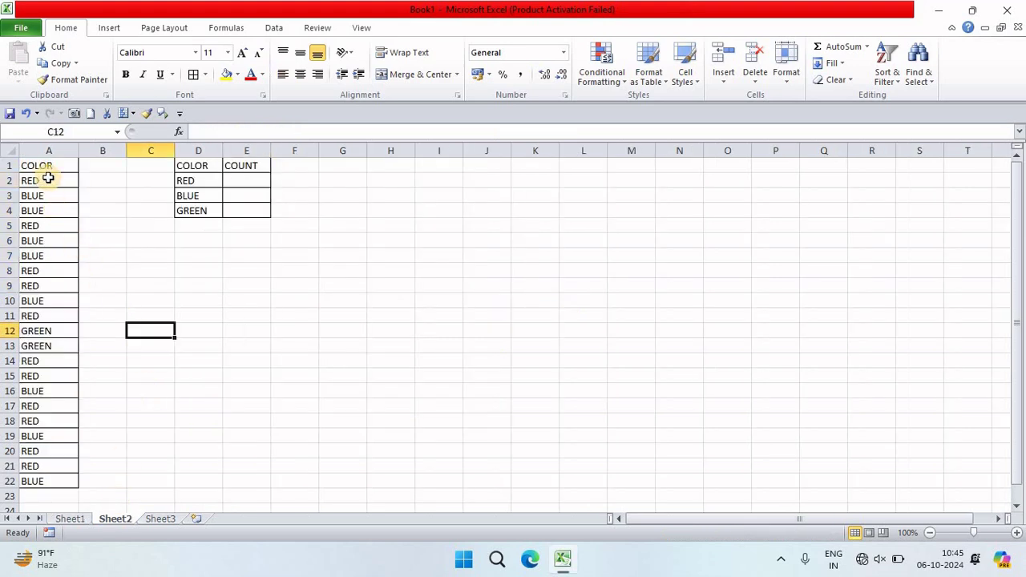
left_click_drag(40, 165, 49, 361)
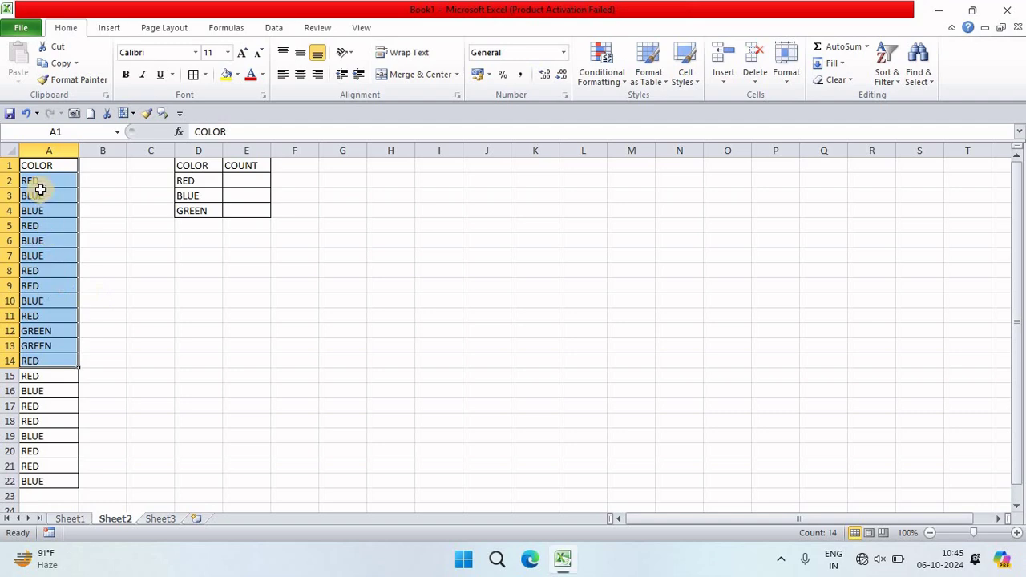
- Review the RED, BLUE and GREEN labels and select E2, RED's COUNT cell
left_click(237, 183)
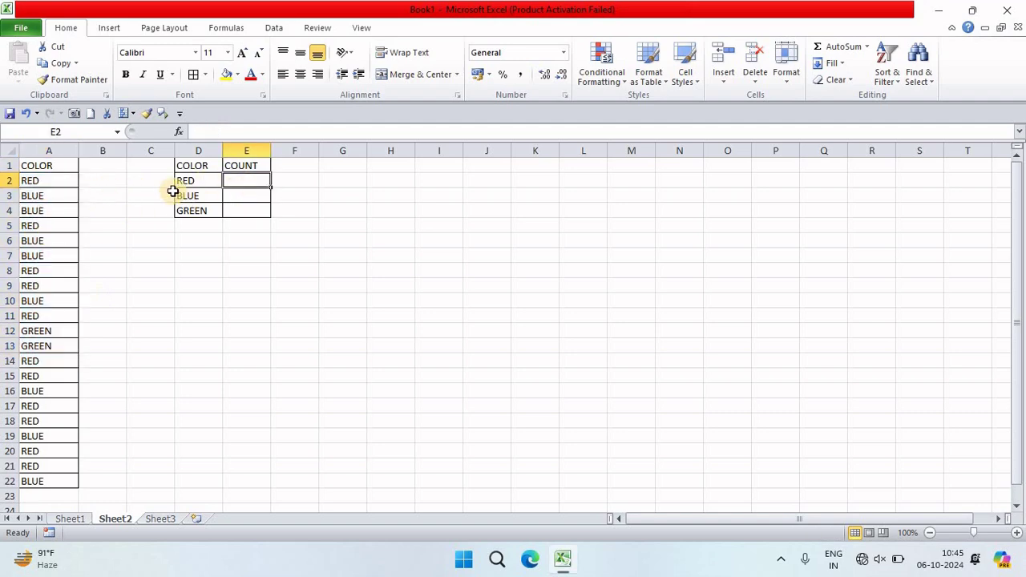
left_click(197, 197)
left_click(186, 211)
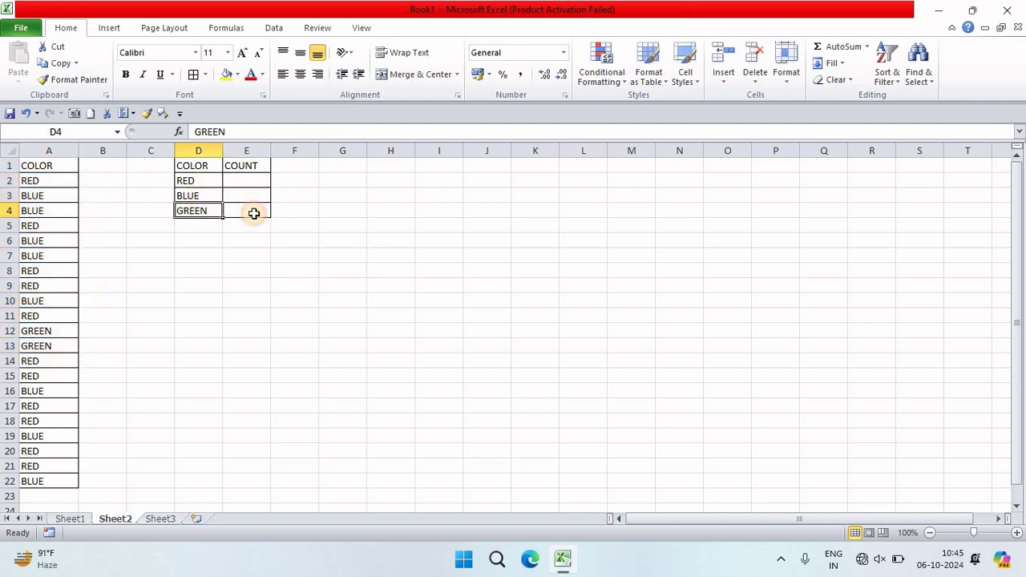
left_click(252, 212)
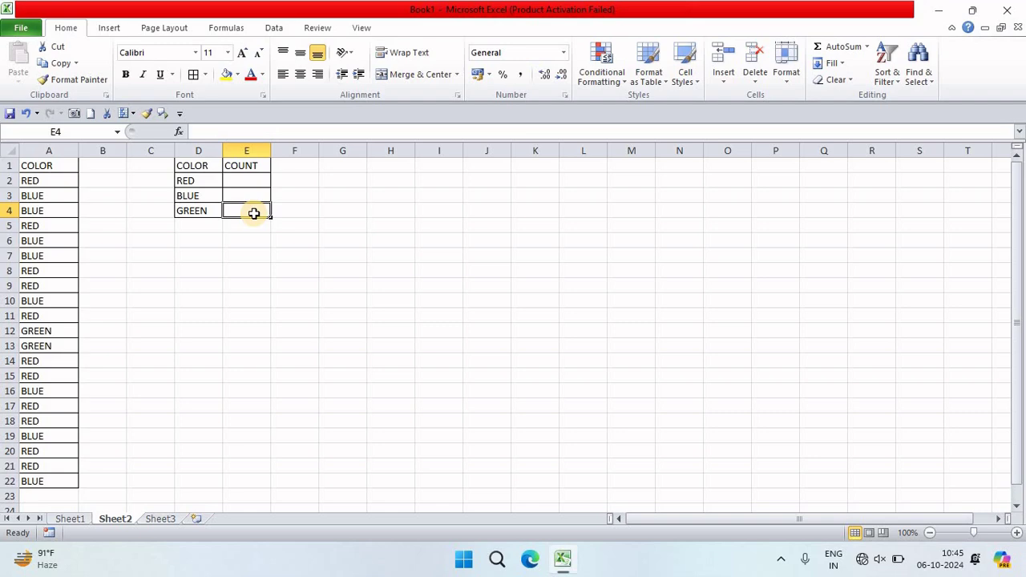
left_click(251, 181)
- Enter =COUNTIF(A:A,D2) in E2, showing 11 RED entries
type("=")
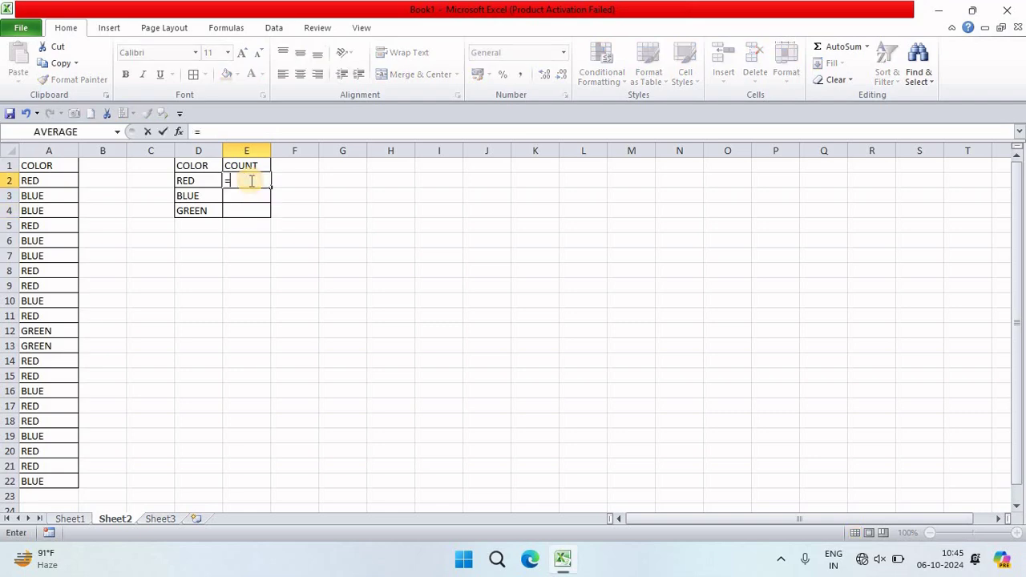
type("COUN")
key("Down")
key("Down")
key("Down")
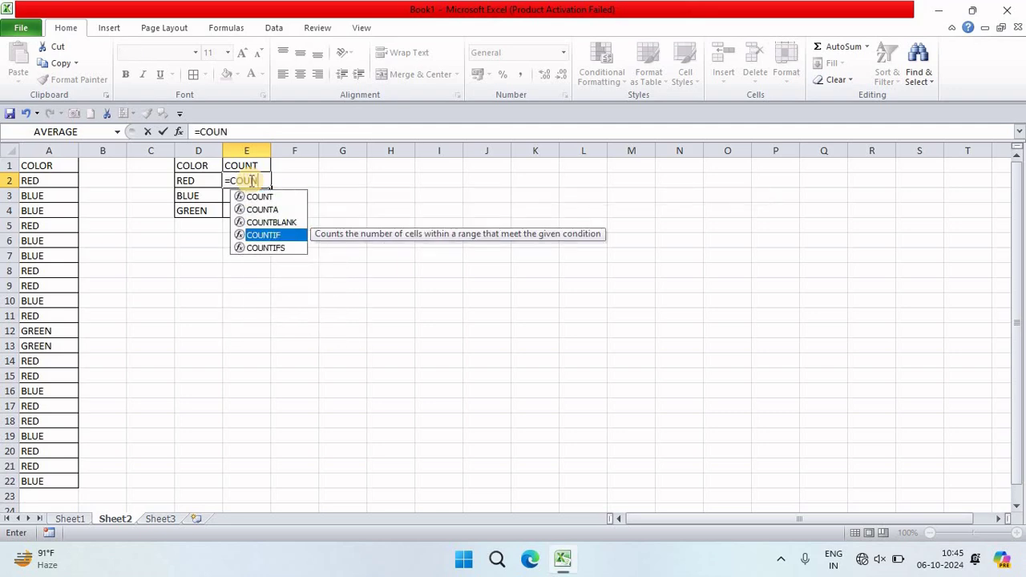
key("Tab")
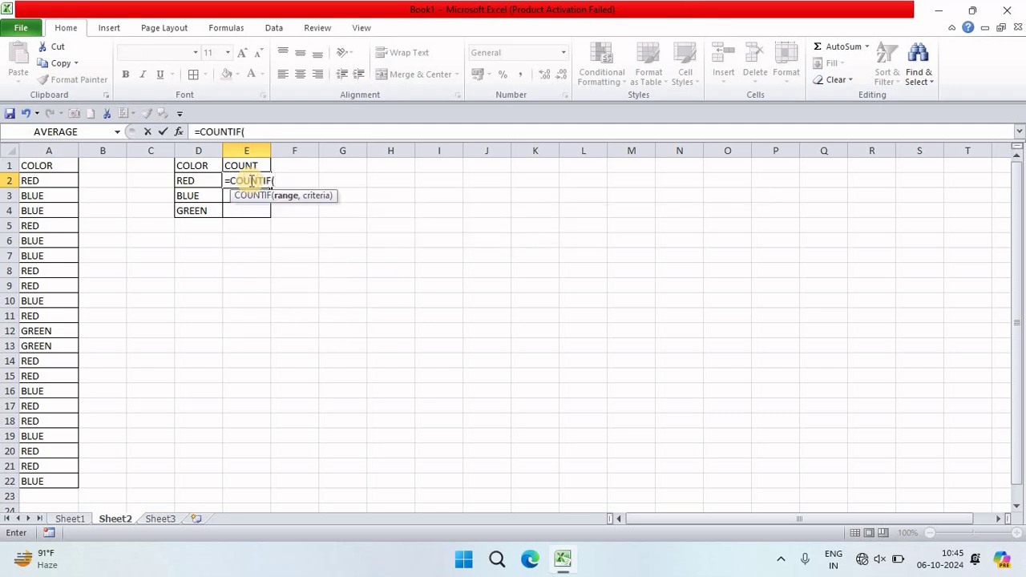
left_click(46, 147)
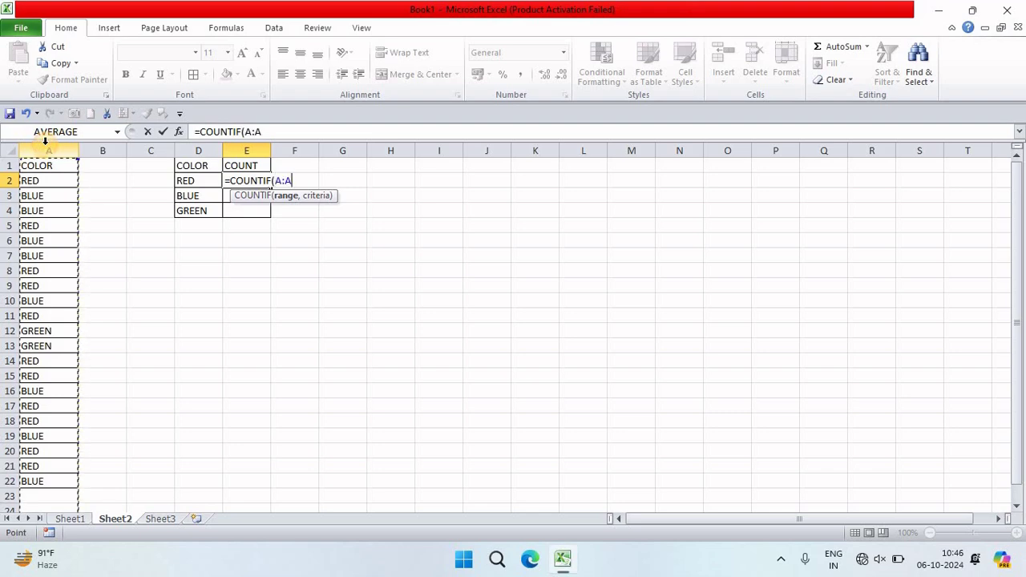
type(",")
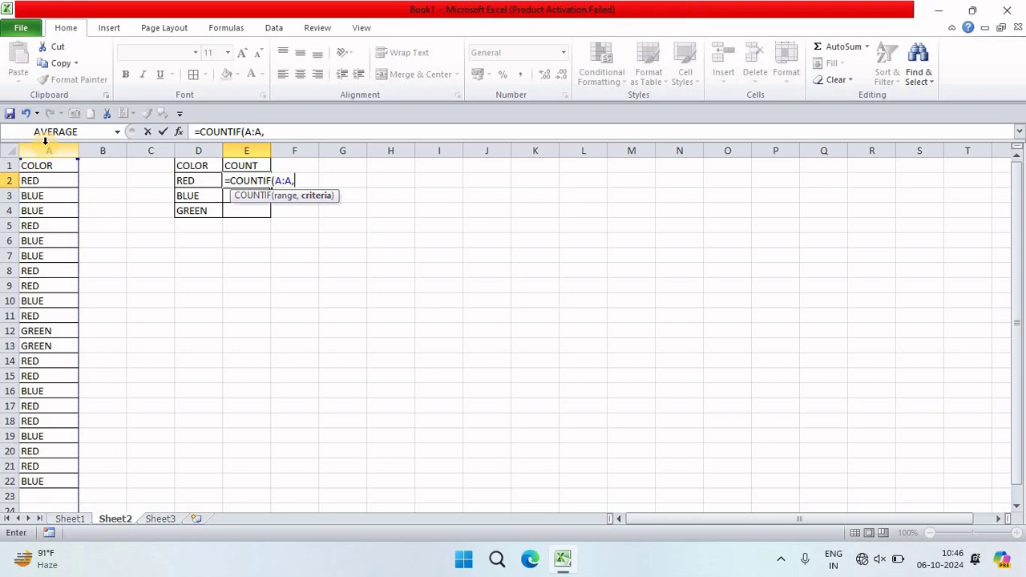
left_click(189, 180)
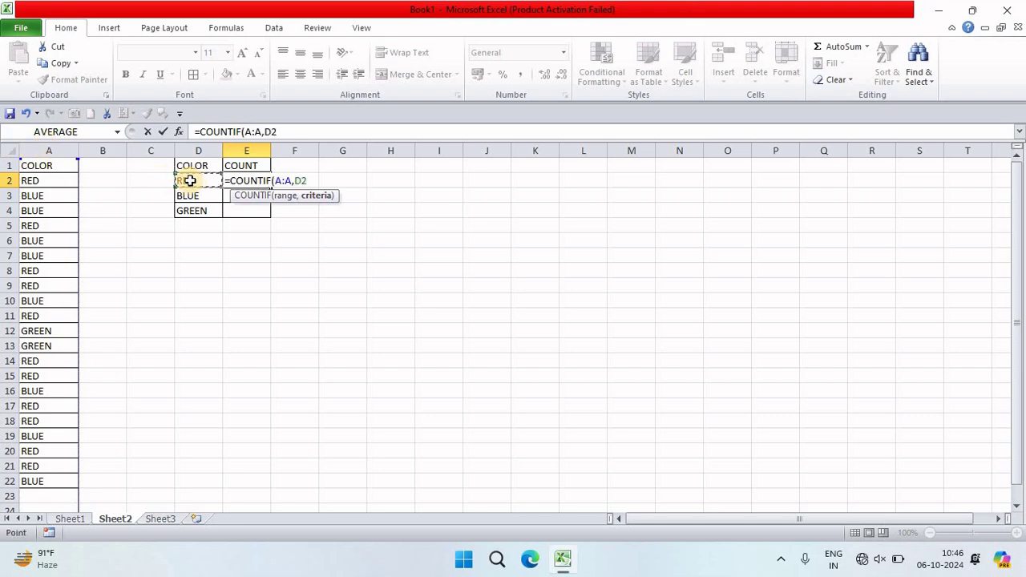
type(")")
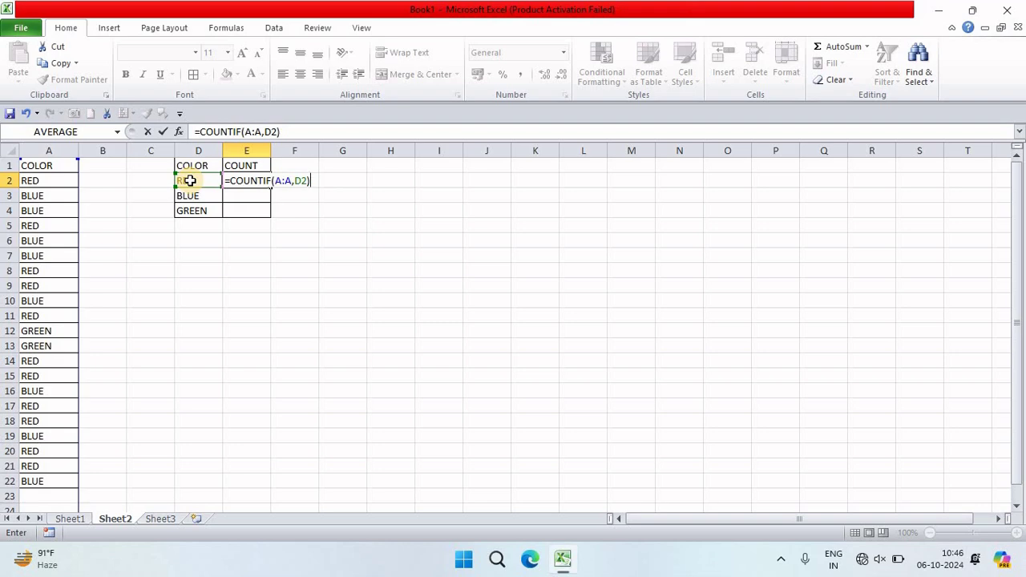
key("Return")
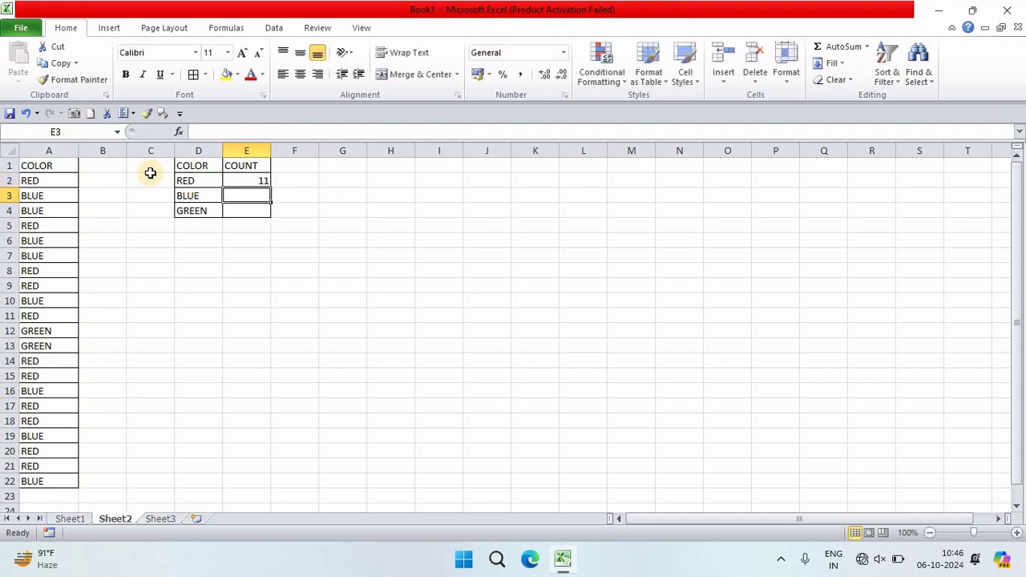
- Fill E2's COUNTIF formula down to E4, giving BLUE 8 and GREEN 2
left_click(34, 151)
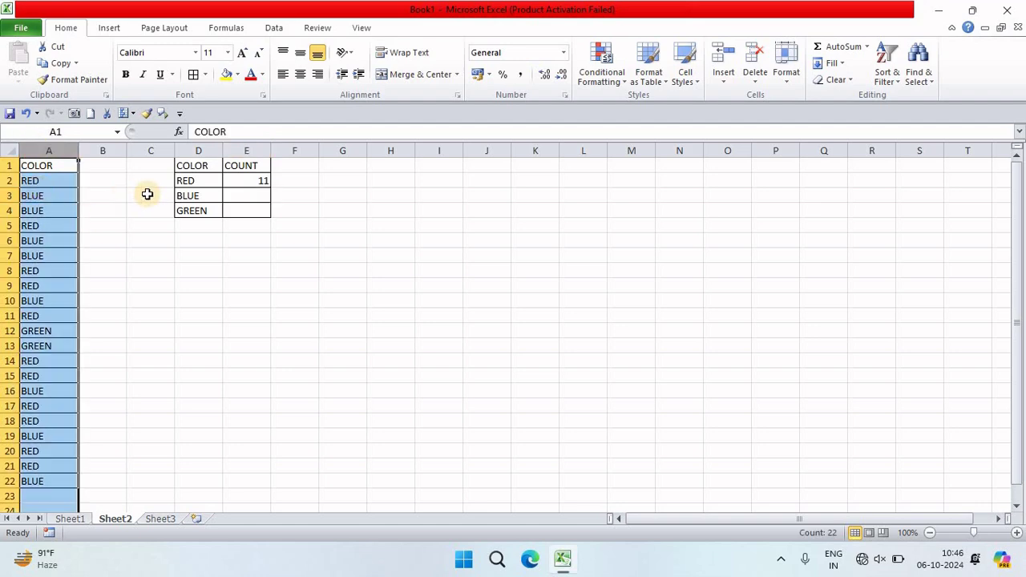
left_click(187, 182)
left_click(244, 181)
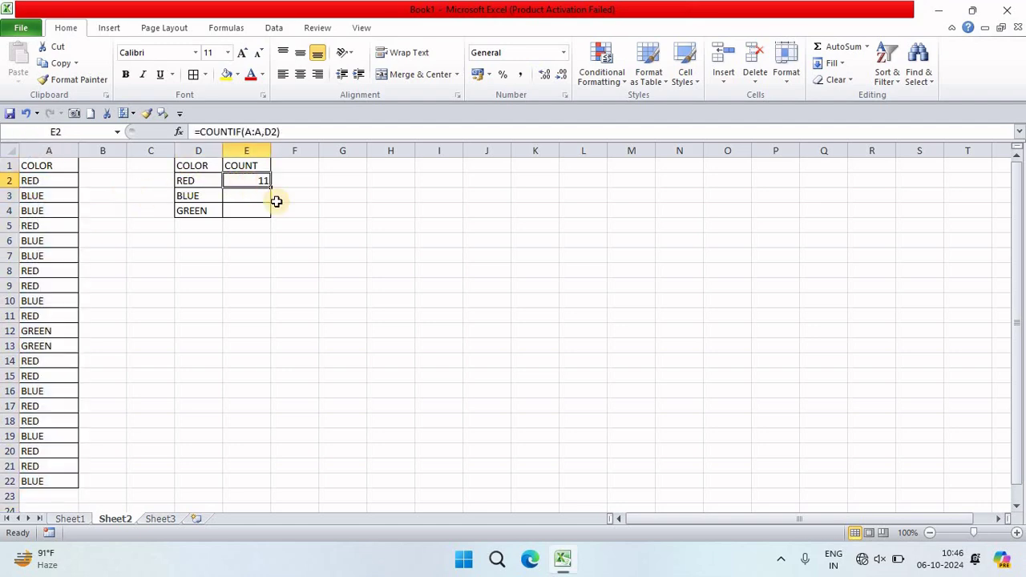
left_click_drag(270, 187, 271, 213)
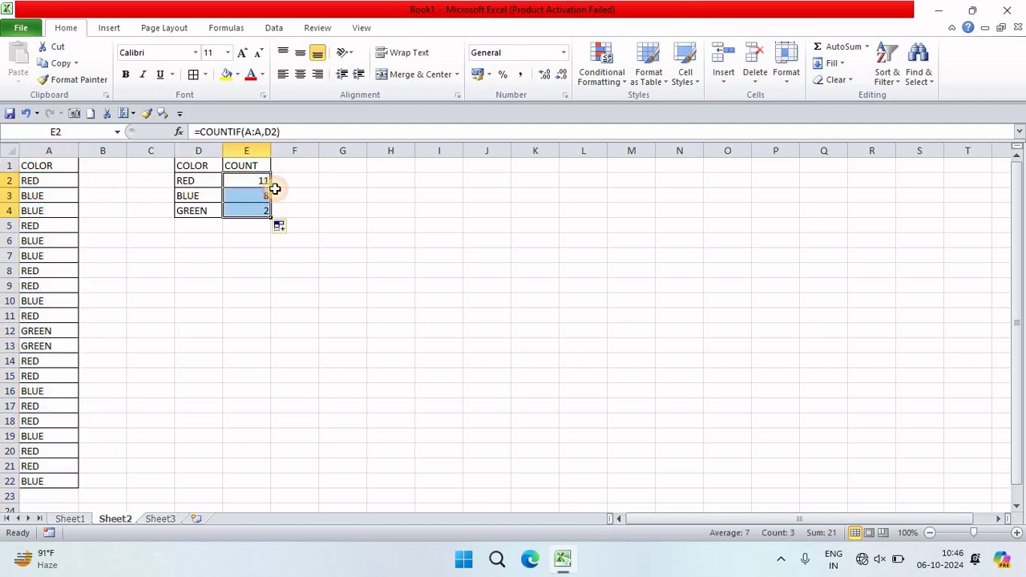